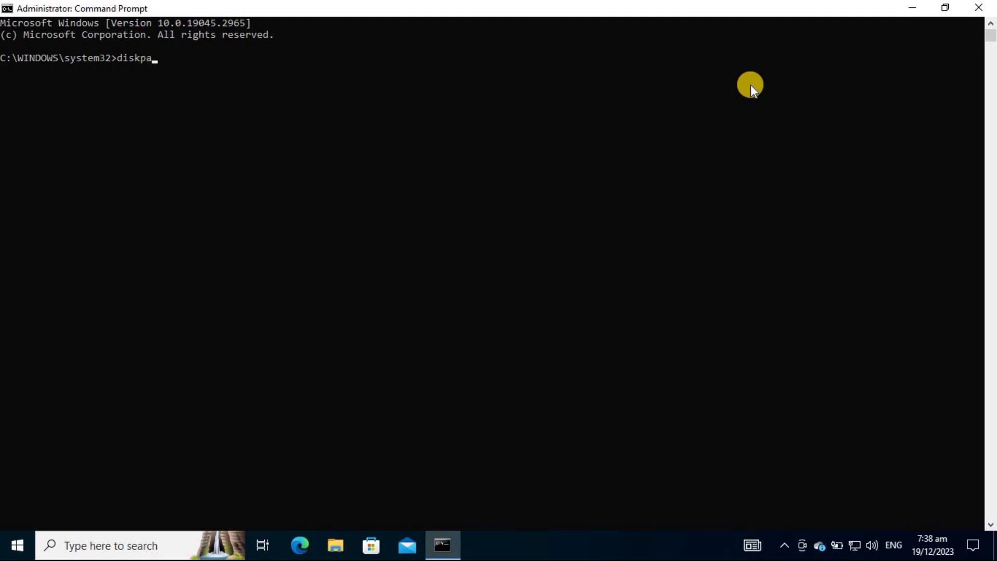
Start the diskpart utility and run list disk to show the connected drives
key("Return")
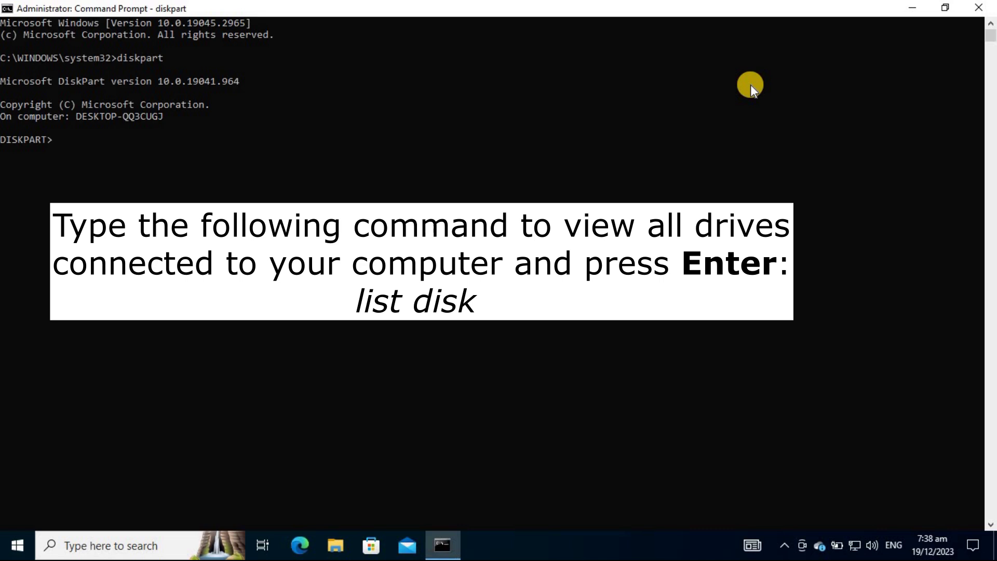
type("list disk")
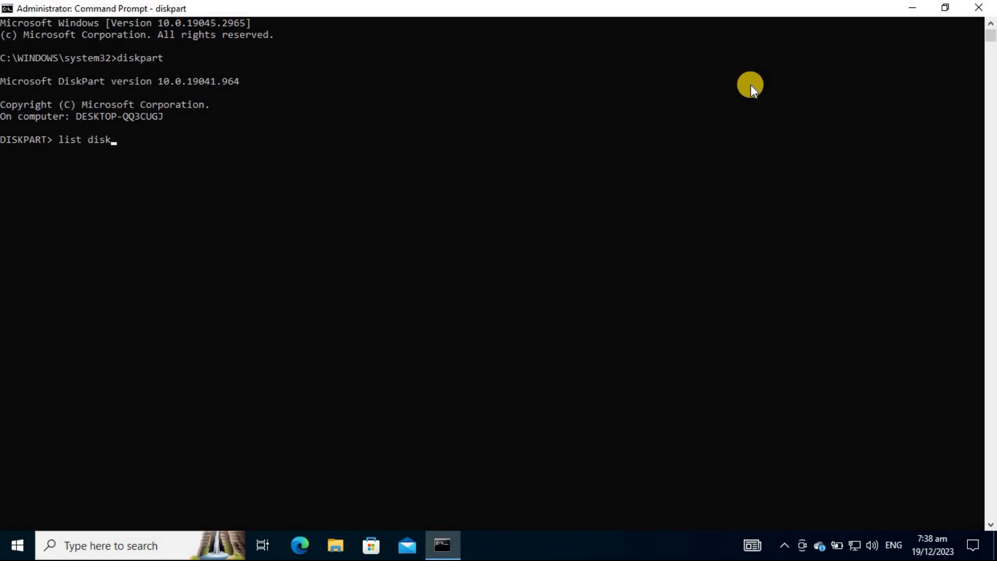
key("Return")
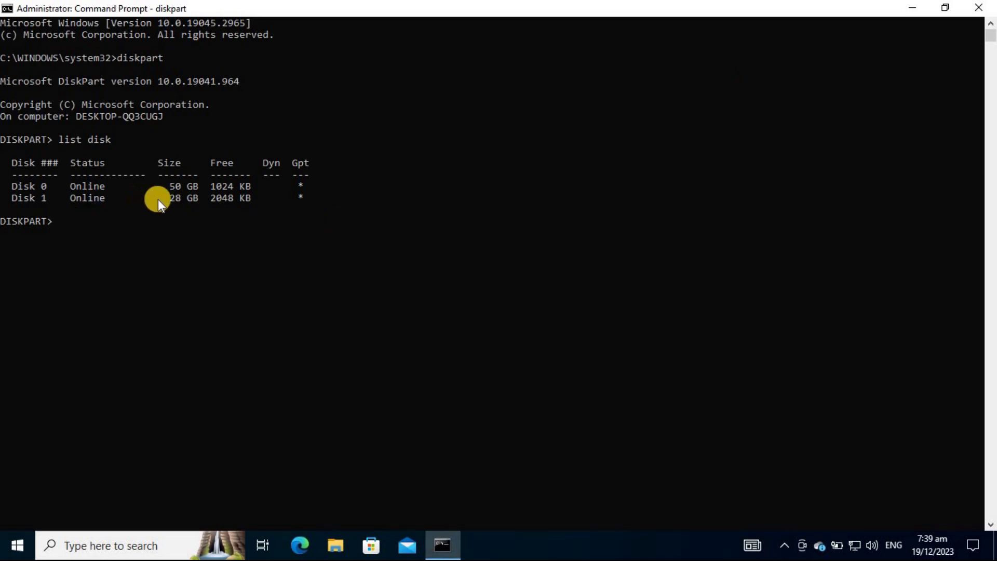
Select disk 1, the 28 GB drive, in DiskPart and erase it with the clean command
left_click_drag(172, 198, 203, 199)
left_click(202, 199)
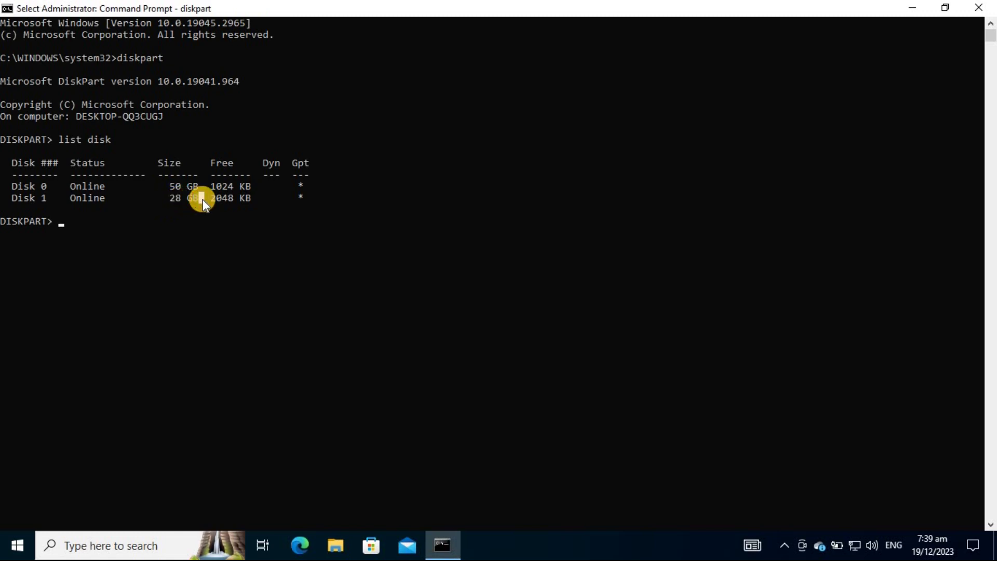
type("select disk 1")
key("Return")
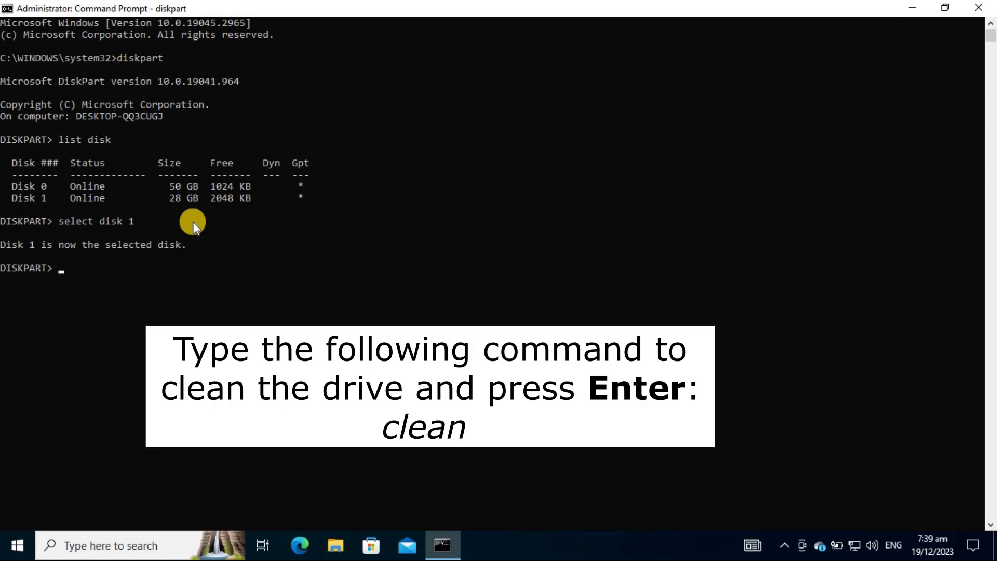
type("clean")
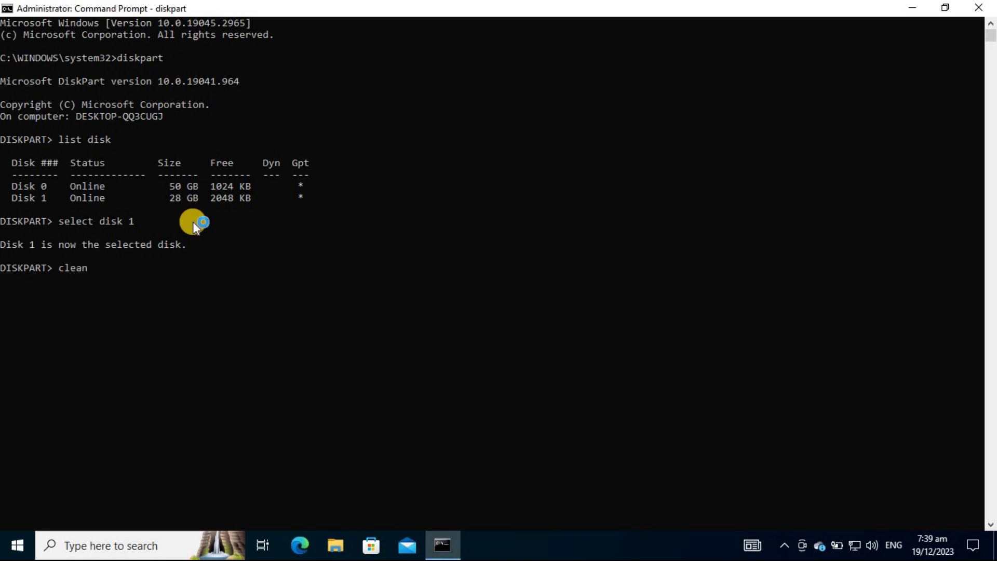
key("Return")
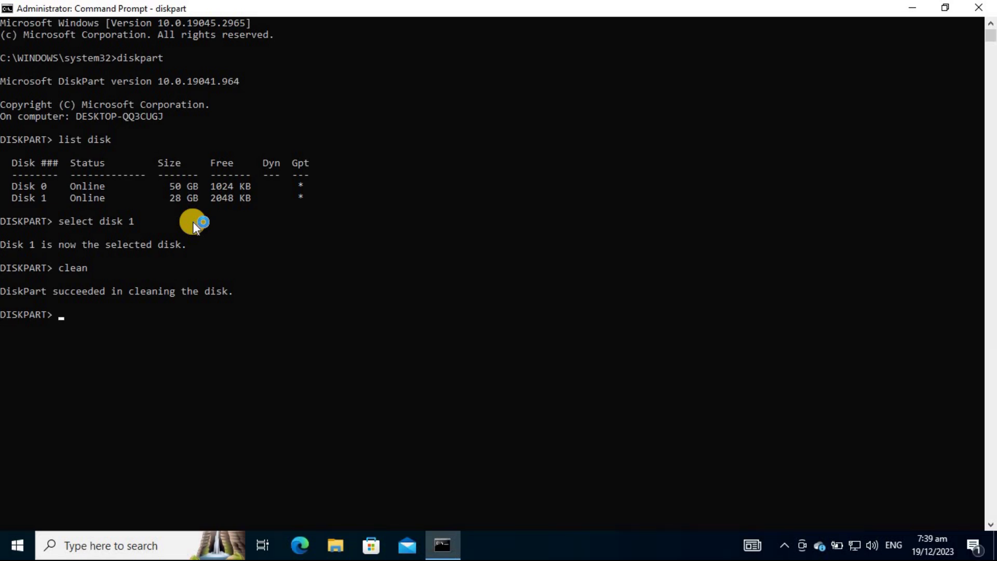
Try to convert disk 1 to GPT, convert it to MBR, and run the GPT conversion again
type("convert gpt")
key("Return")
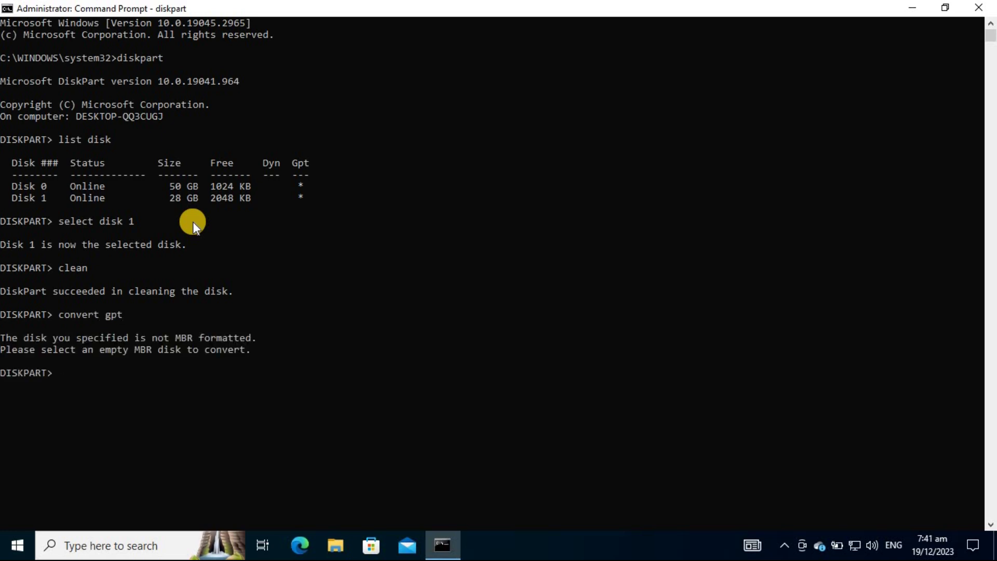
type("convert mbr")
key("Return")
type("convert gpt")
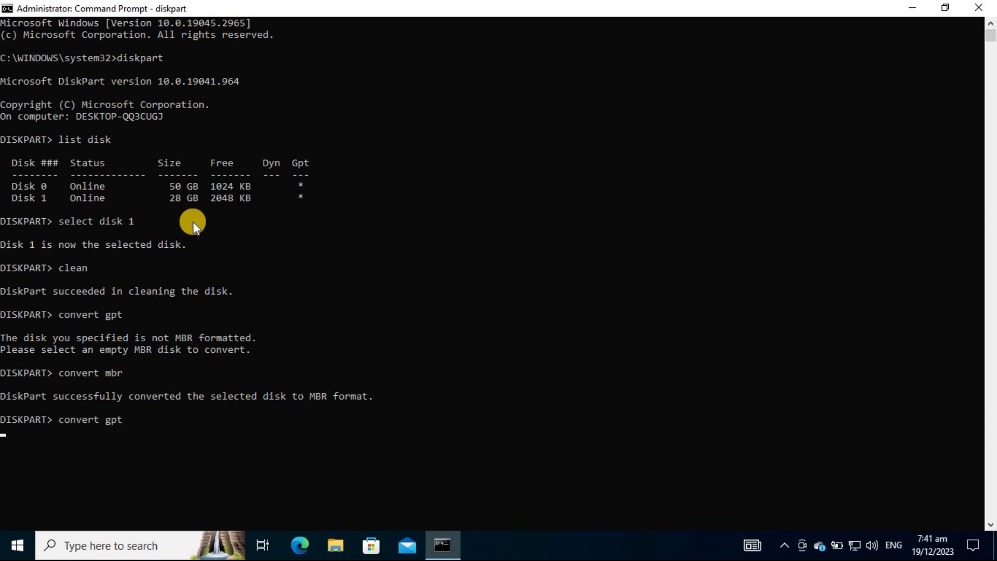
key("Return")
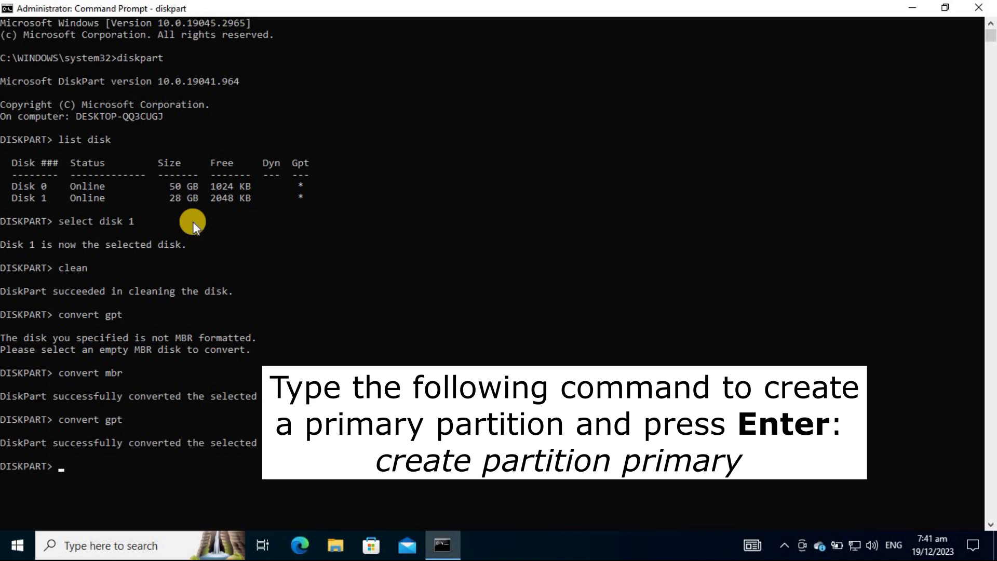
Create a primary partition on disk 1 with the command create partition primary
type("create")
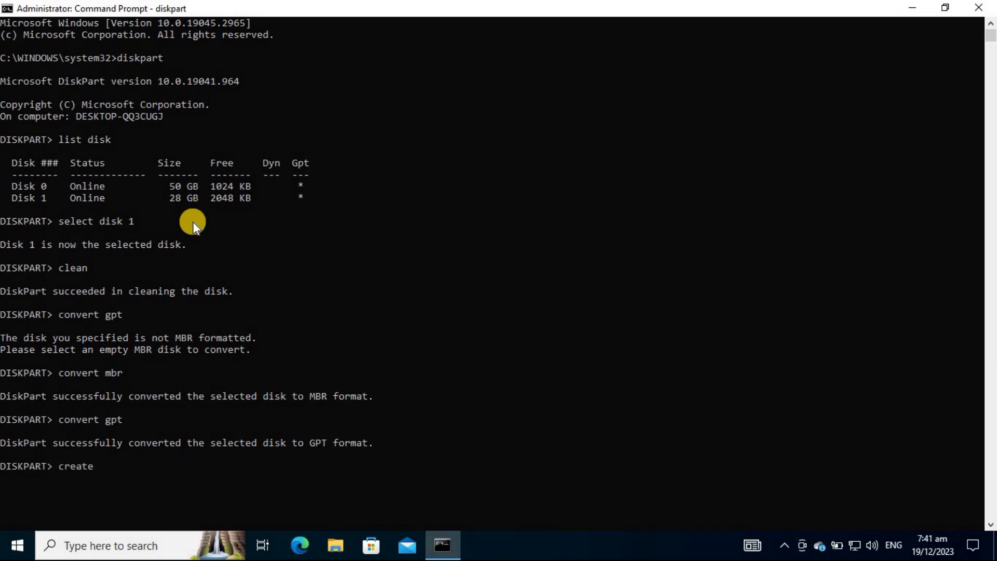
type(" partition primary")
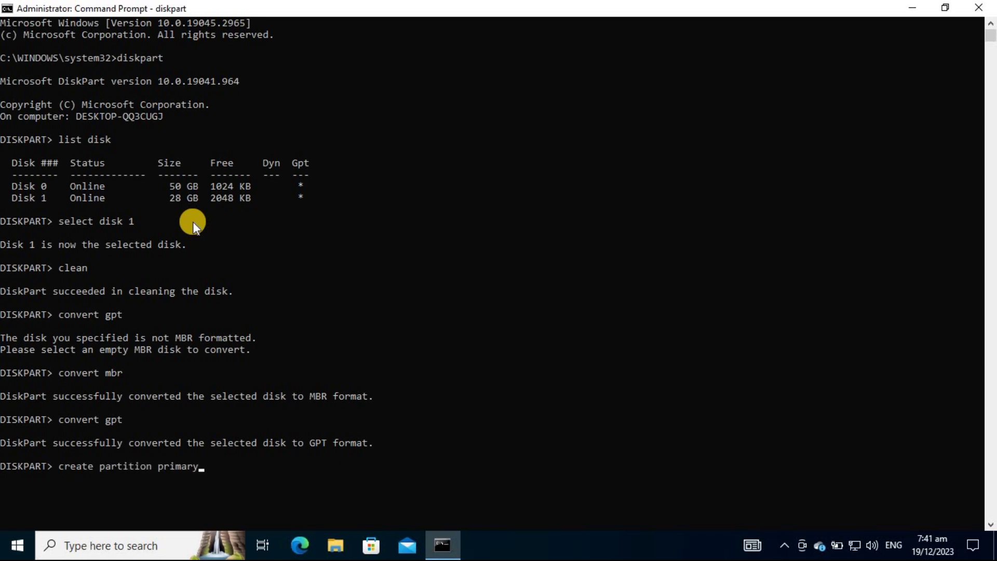
key("Return")
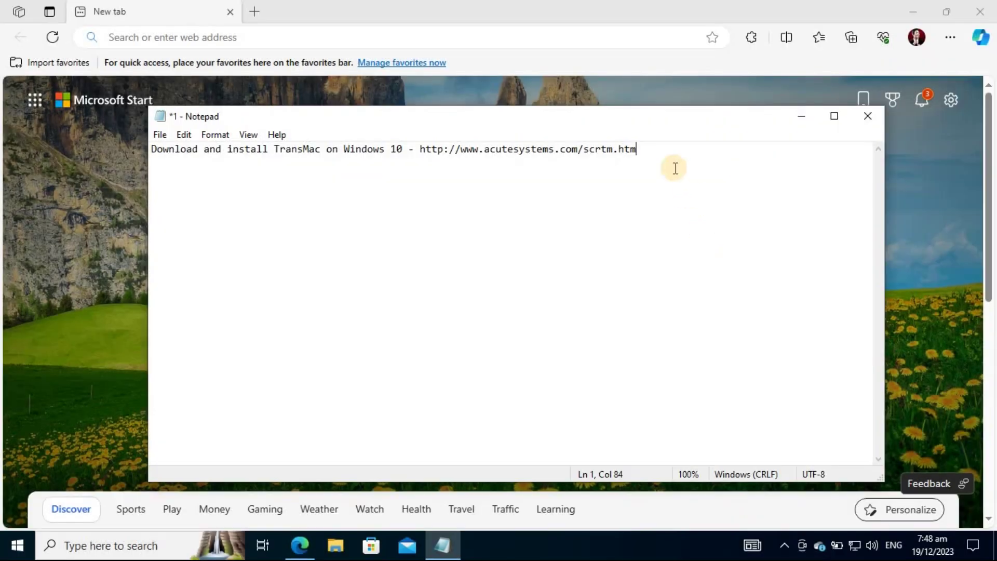
left_click_drag(637, 149, 414, 149)
right_click(457, 149)
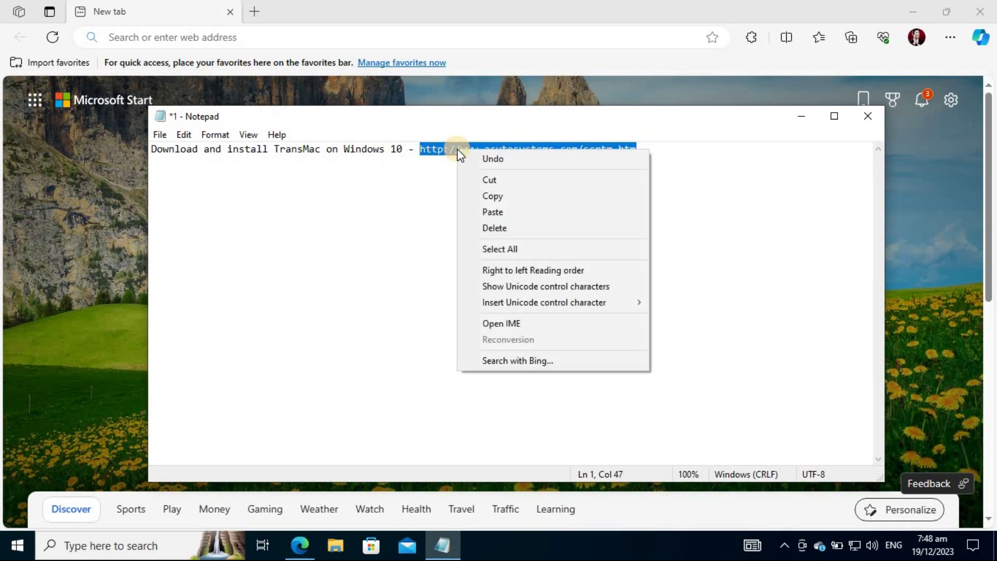
left_click(491, 197)
right_click(139, 36)
left_click(234, 194)
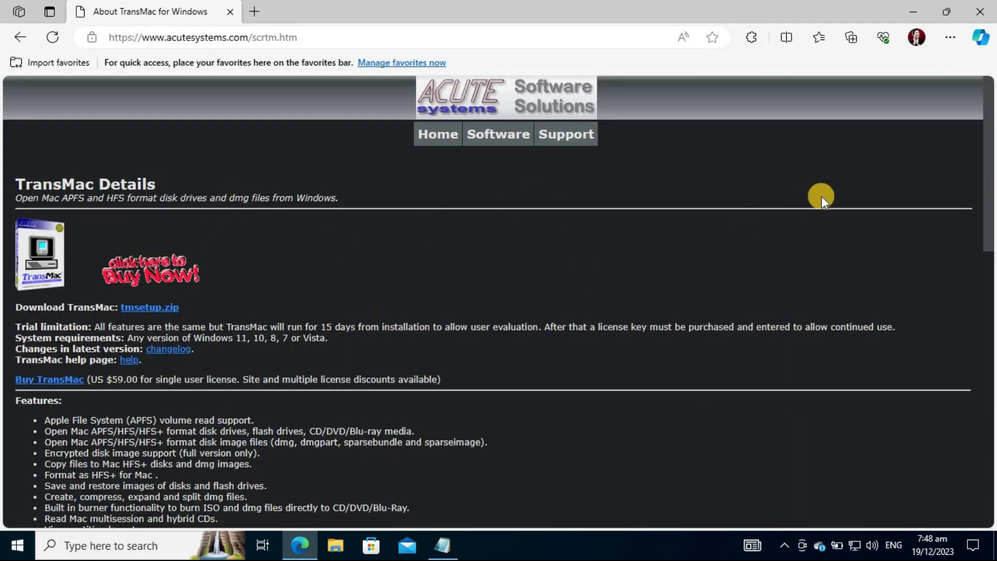
Download tmsetup.zip from the TransMac Details page and show the file in its Downloads folder
scroll(988, 244, "down", 1)
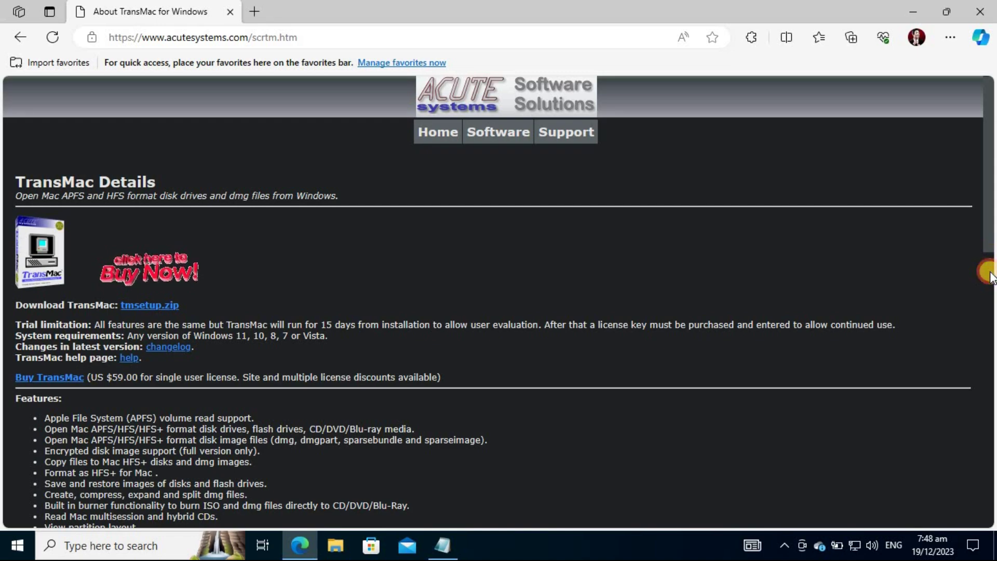
scroll(988, 232, "down", 4)
scroll(986, 249, "down", 3)
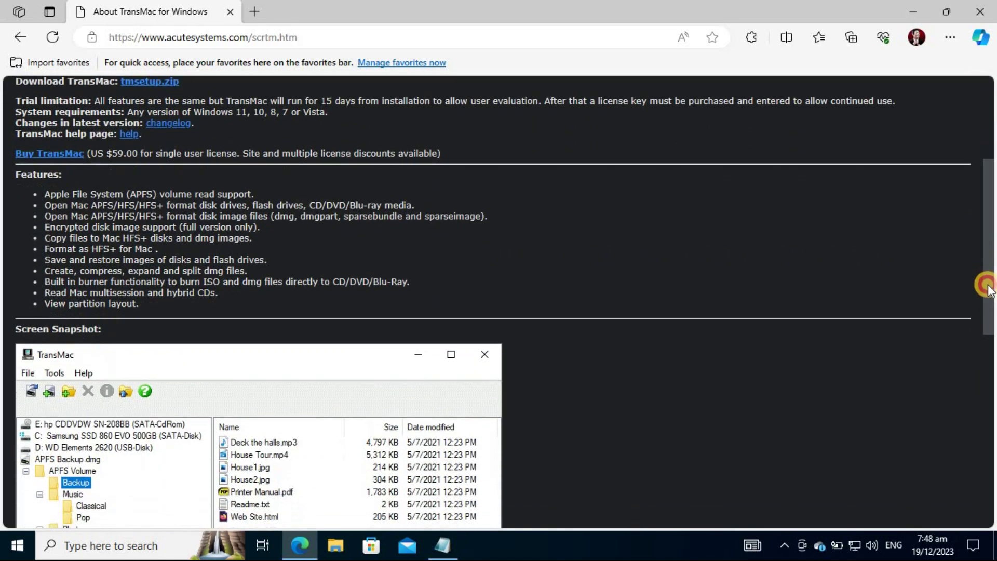
scroll(987, 304, "up", 7)
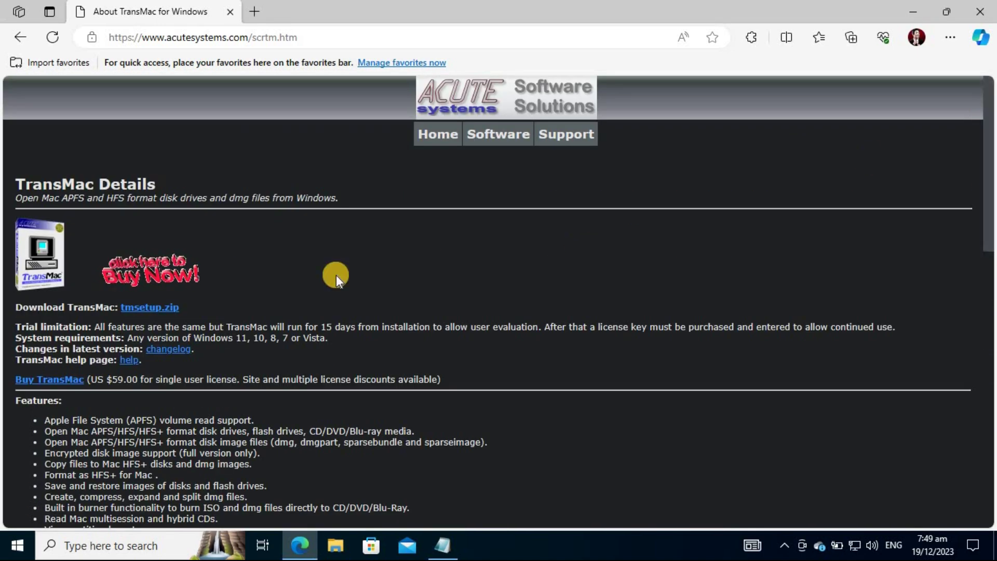
left_click(162, 308)
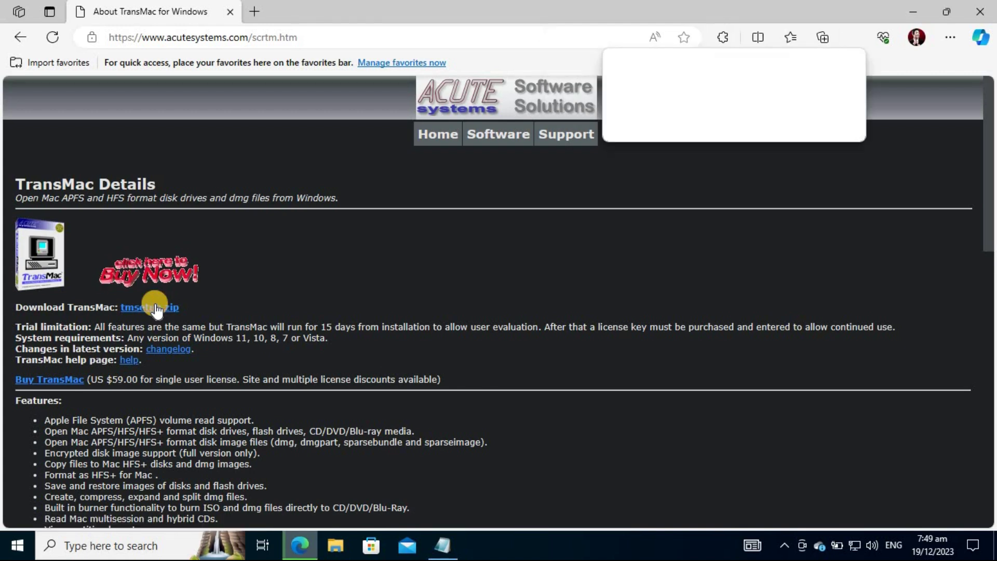
mouse_move(797, 99)
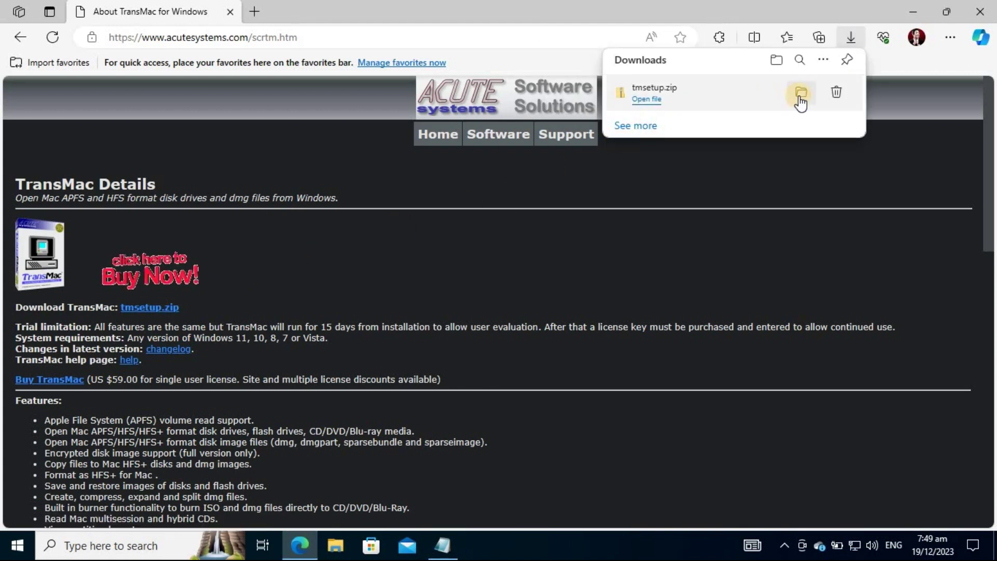
left_click(799, 99)
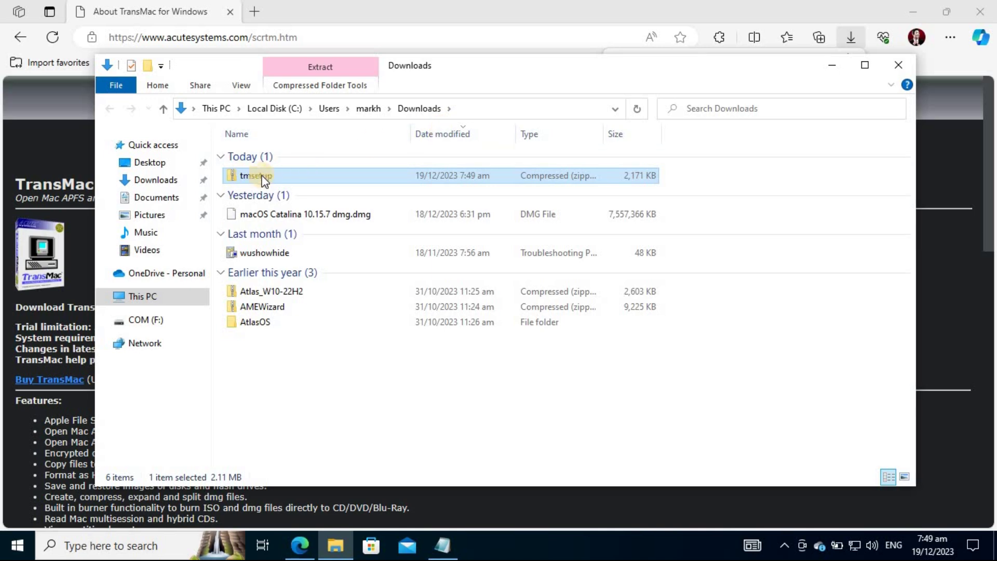
Extract the tmsetup zip archive into a tmsetup folder inside Downloads
right_click(277, 180)
left_click(323, 229)
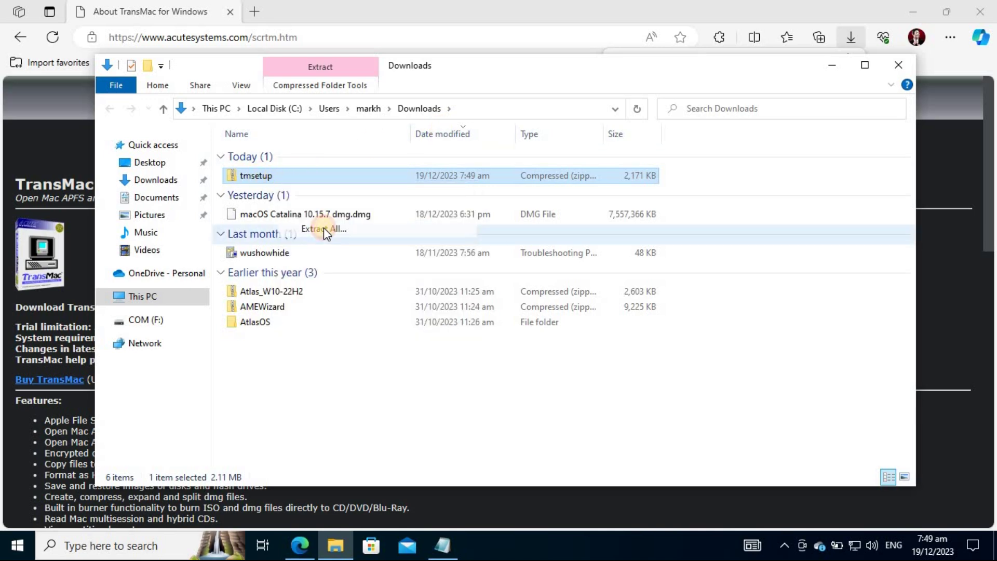
left_click(480, 209)
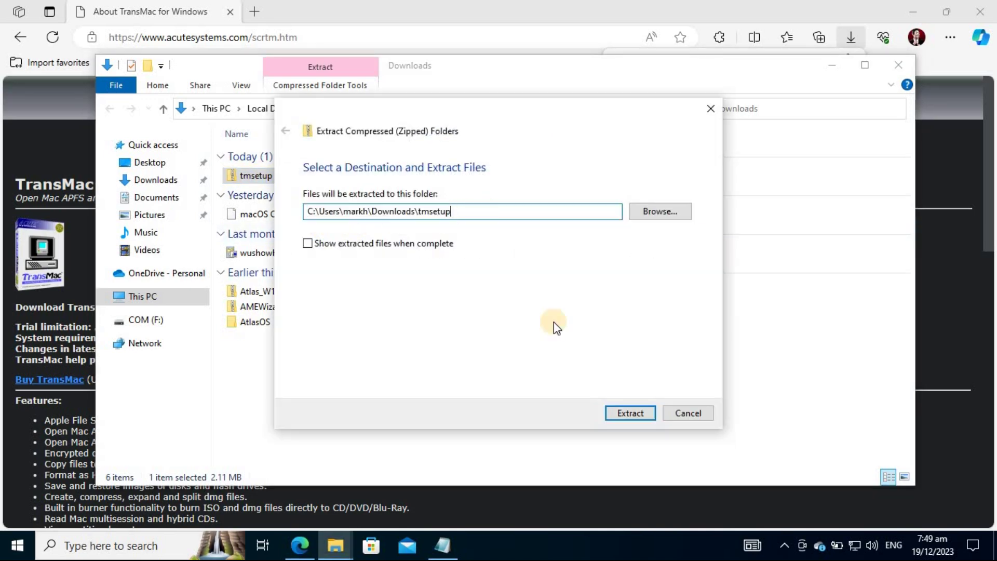
left_click(629, 413)
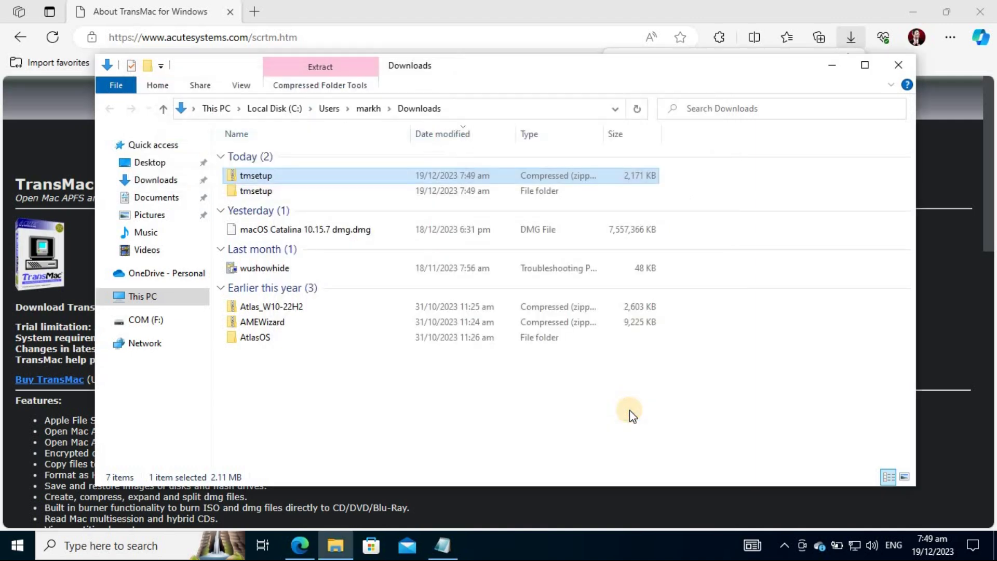
Run the setup application from the extracted tmsetup folder as administrator and allow it to make changes
double_click(288, 192)
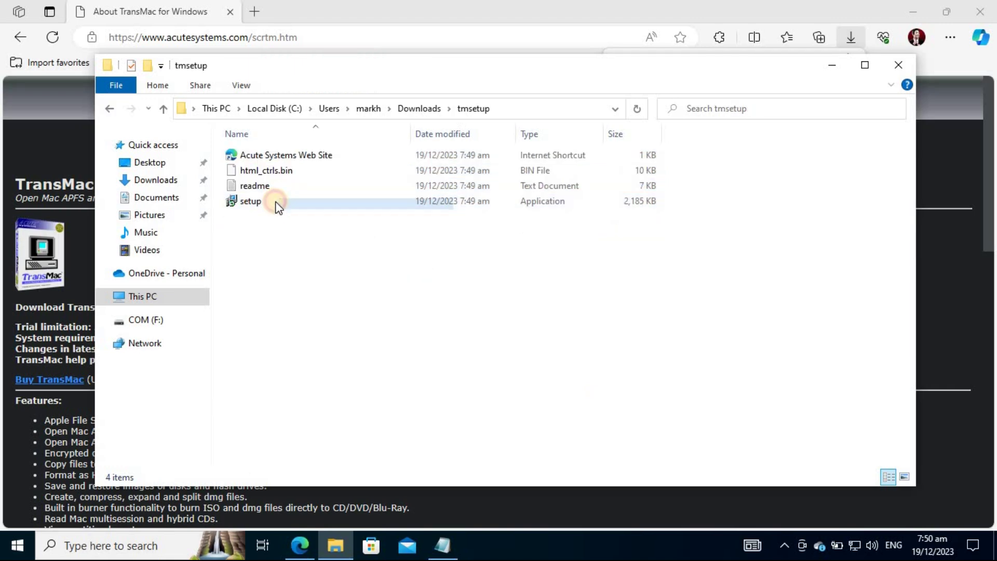
right_click(275, 202)
left_click(331, 230)
left_click(423, 372)
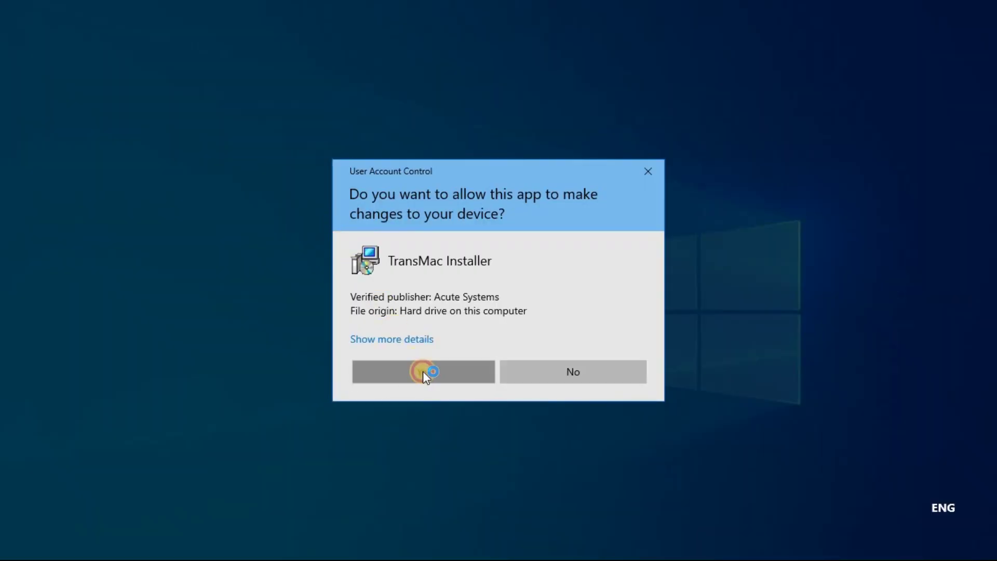
Accept the TransMac license agreement and install with the default folders, desktop icon and .dmg/.sparseimage file association
left_click(581, 389)
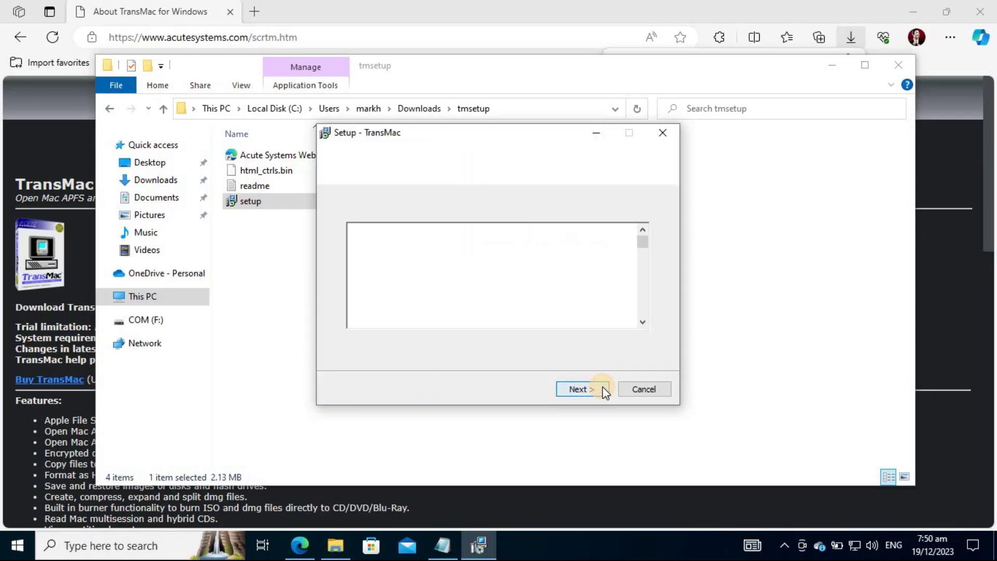
left_click(415, 344)
left_click(577, 388)
left_click(578, 388)
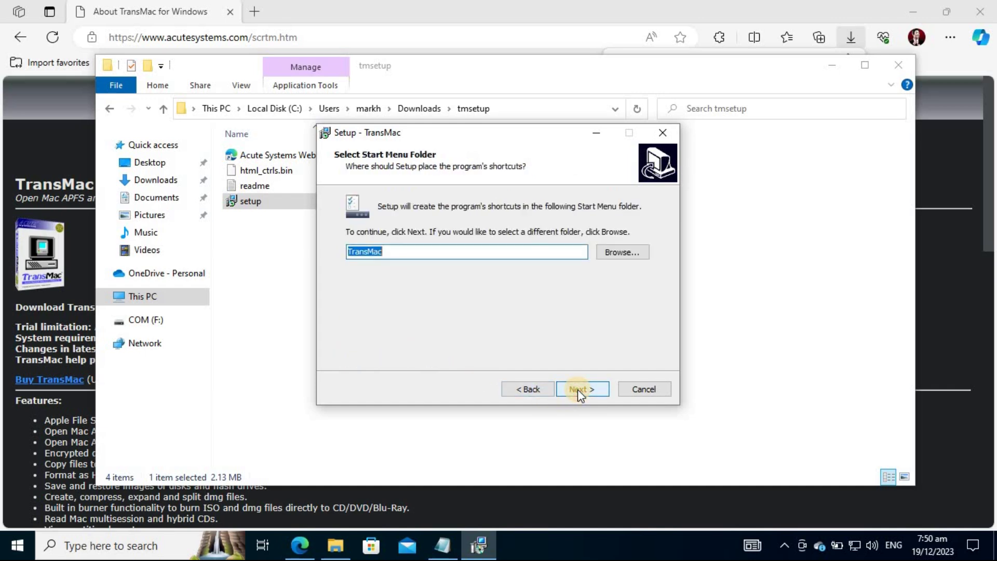
left_click(577, 388)
left_click(578, 389)
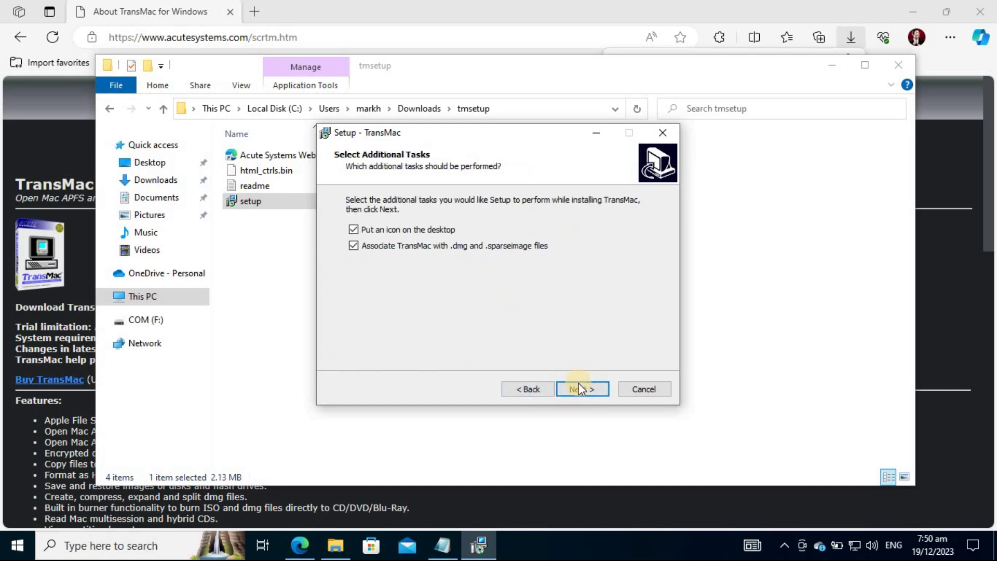
left_click(581, 389)
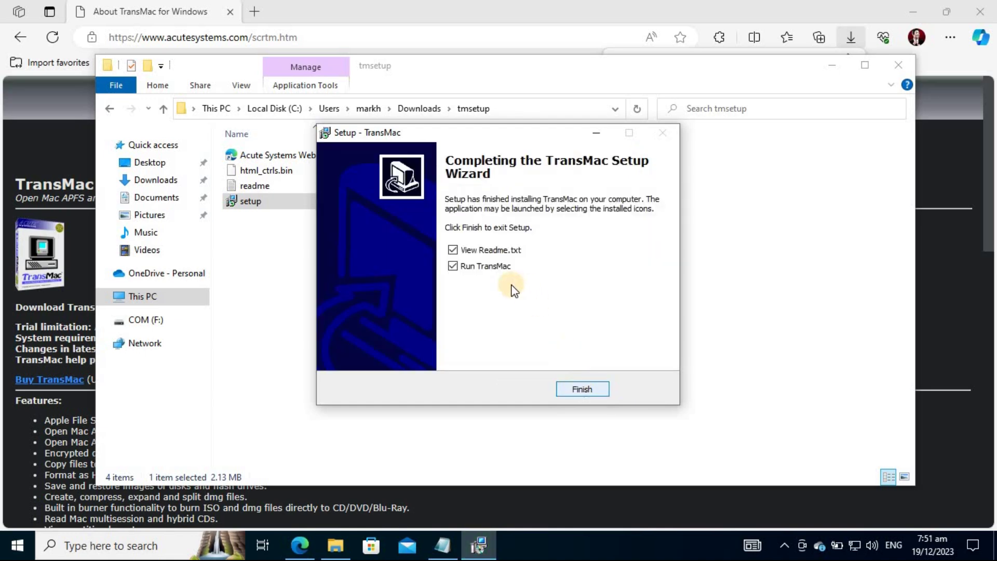
Turn off View Readme.txt and Run TransMac, and finish the setup wizard
left_click(491, 252)
left_click(487, 266)
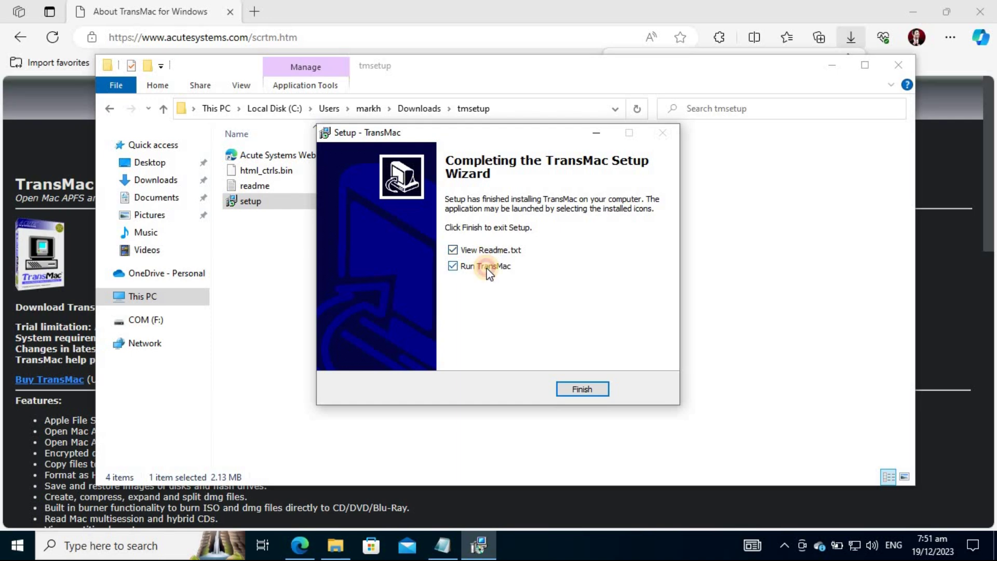
left_click(586, 387)
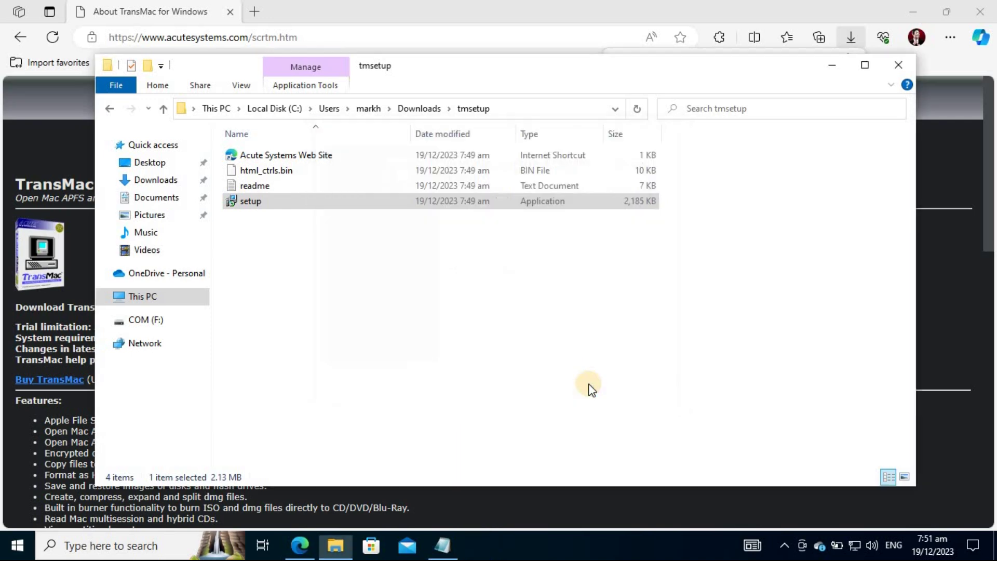
Close the tmsetup folder window and the browser, and minimize Notepad to clear the desktop
left_click(890, 63)
left_click(983, 9)
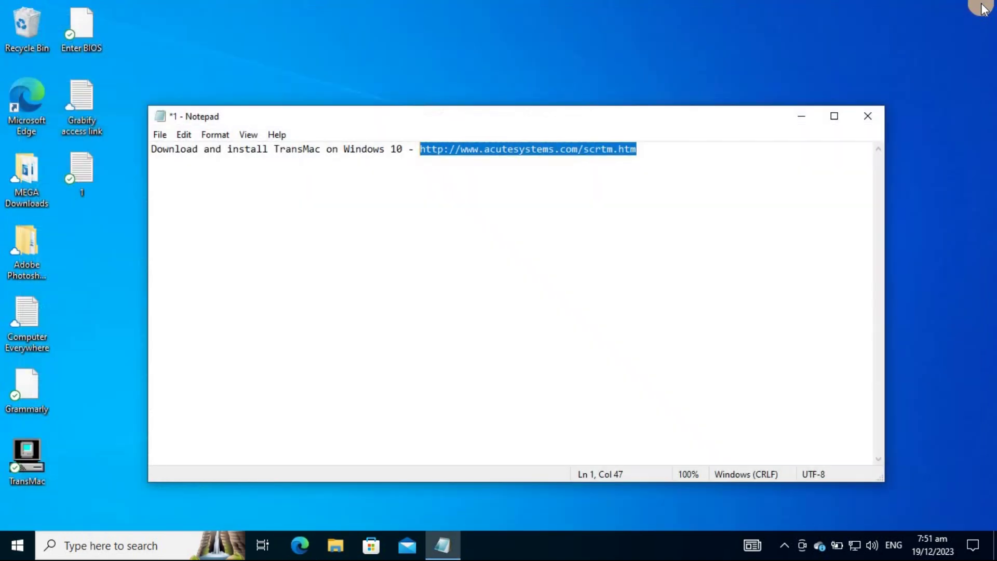
left_click(807, 114)
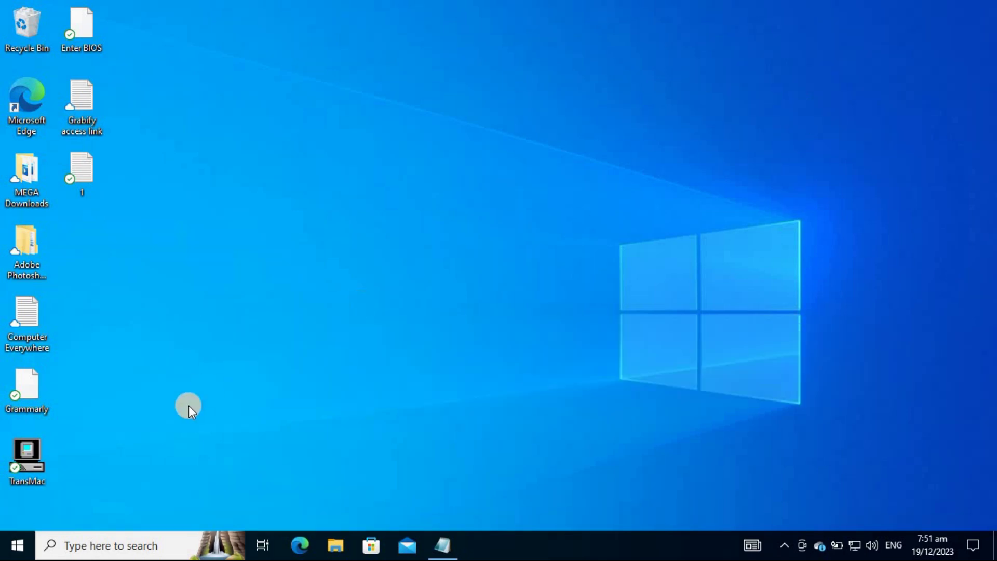
Run TransMac from the desktop as administrator, allow it to make changes, continue the trial and maximize its window
right_click(35, 457)
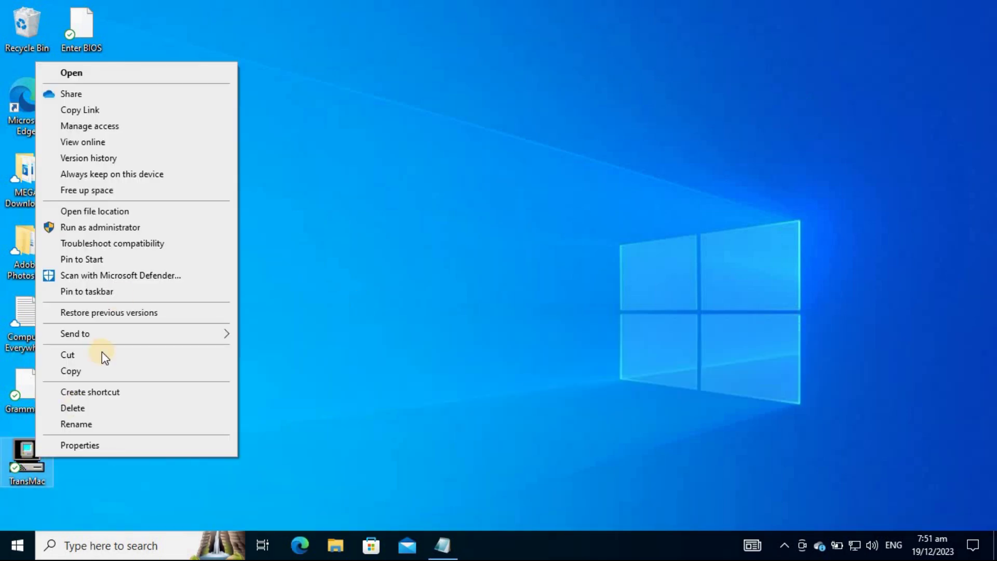
left_click(128, 229)
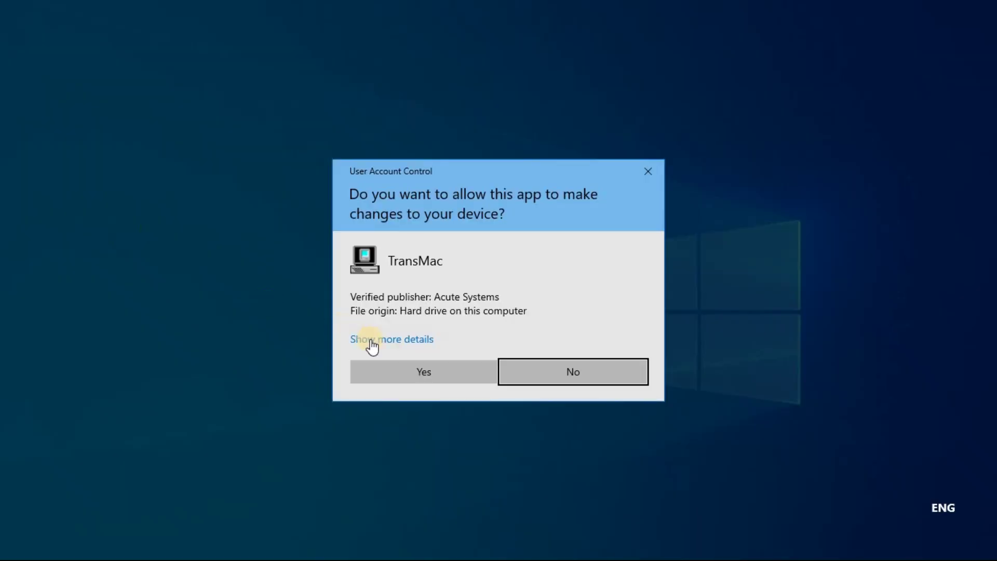
left_click(419, 365)
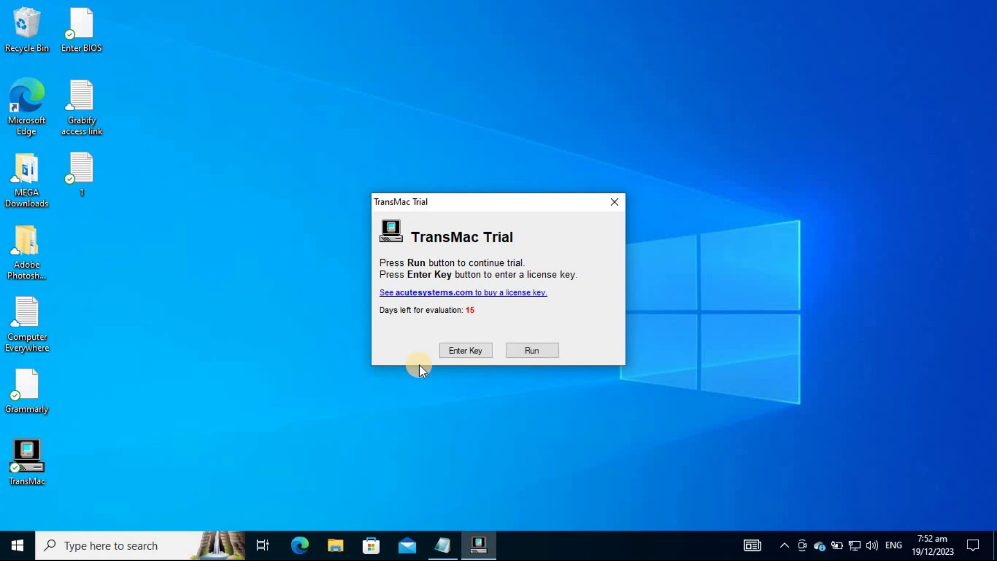
left_click(535, 350)
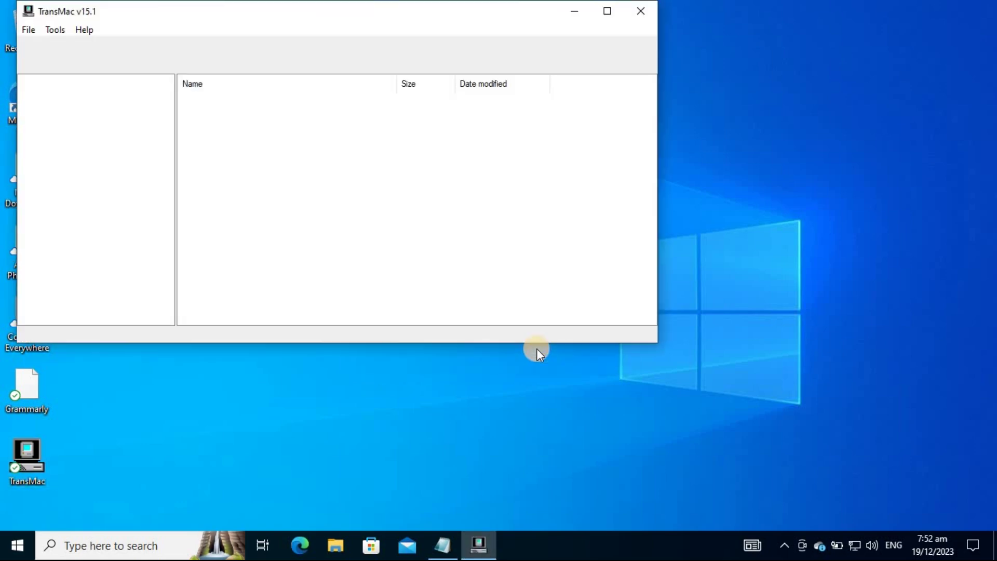
left_click(604, 10)
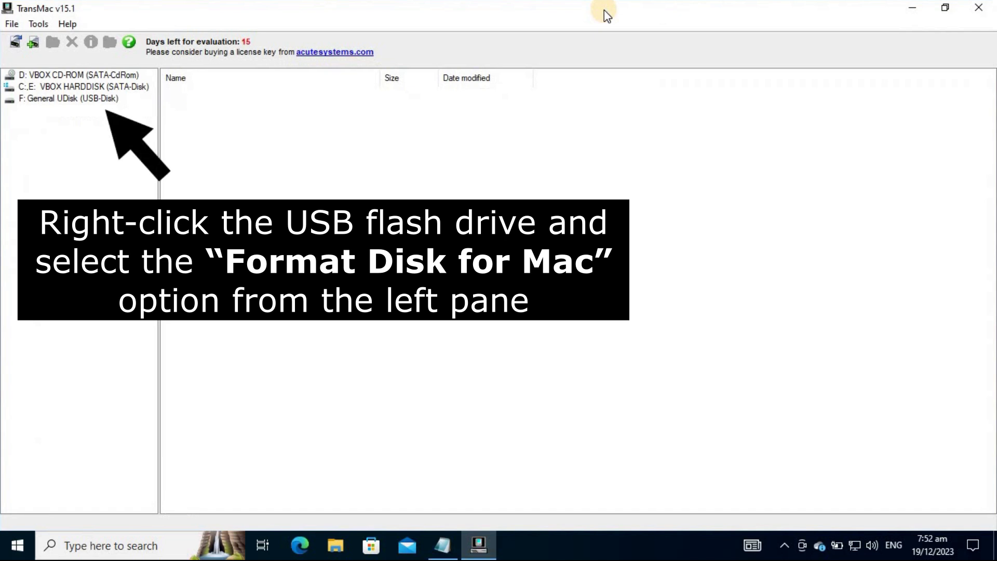
Format the General UDisk USB drive (F:) for Mac with the volume name "macOS USB Install", accepting the overwrite warnings
right_click(76, 97)
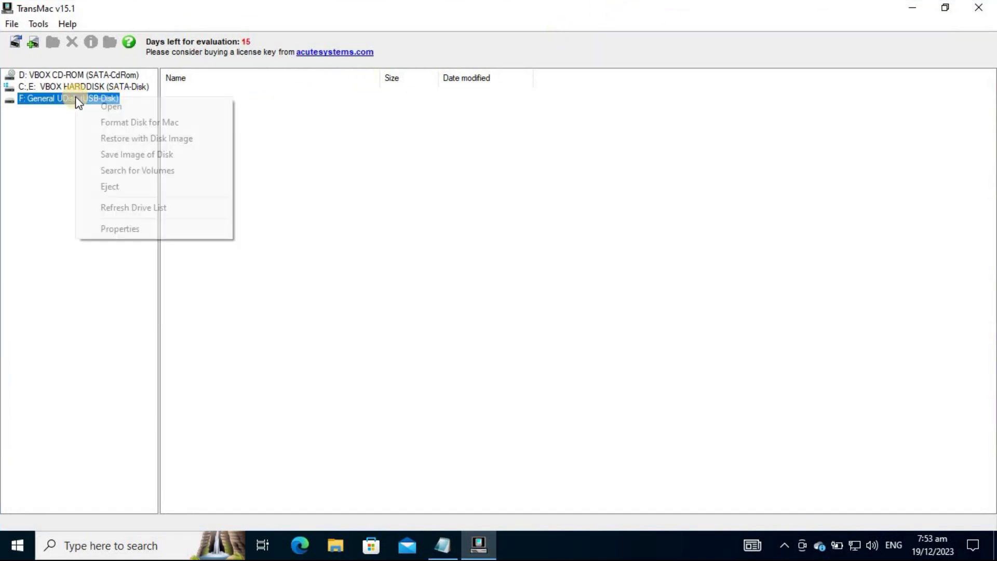
left_click(129, 123)
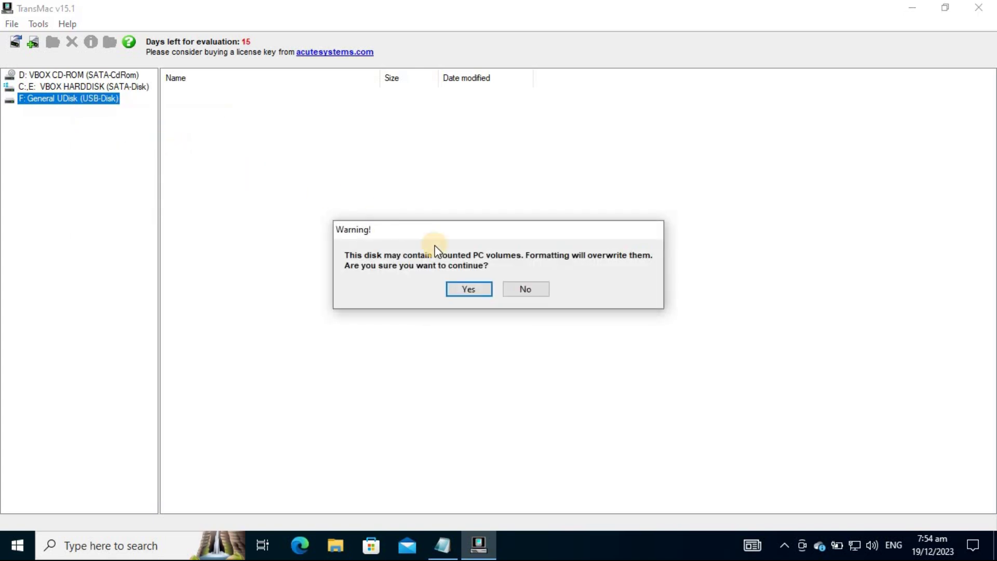
left_click(465, 288)
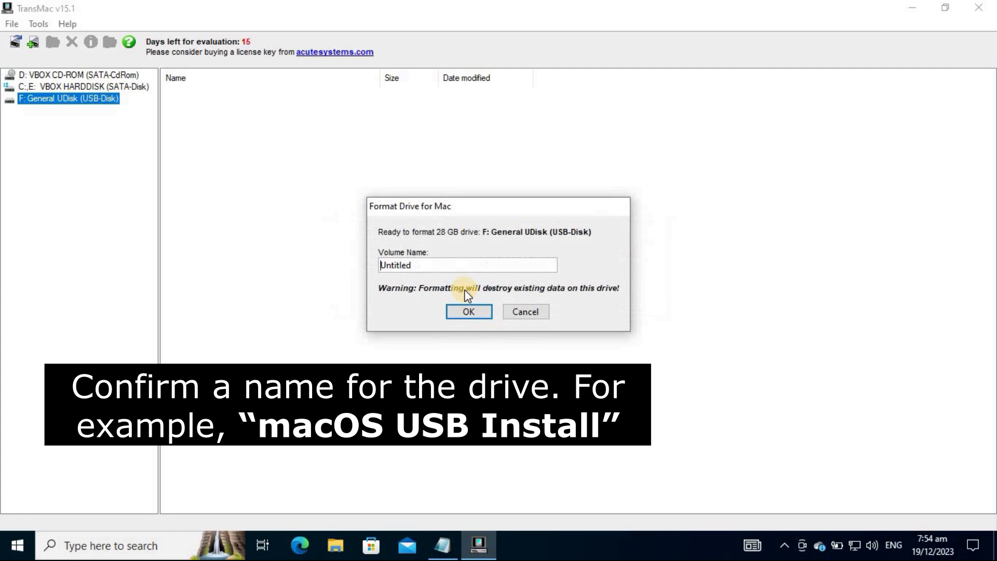
key("ctrl+a")
type("macOS")
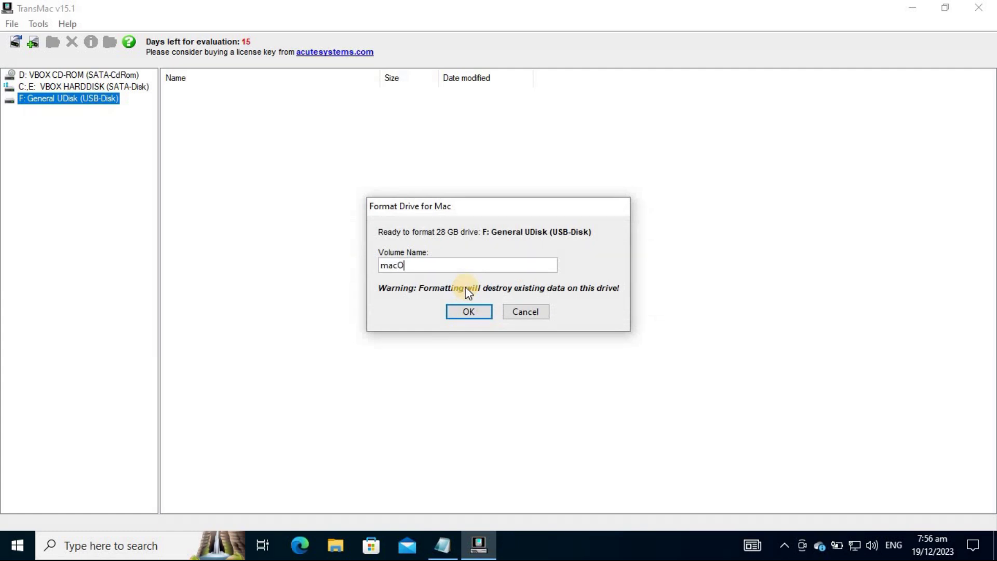
type("USB Install")
left_click(435, 266)
type("stall")
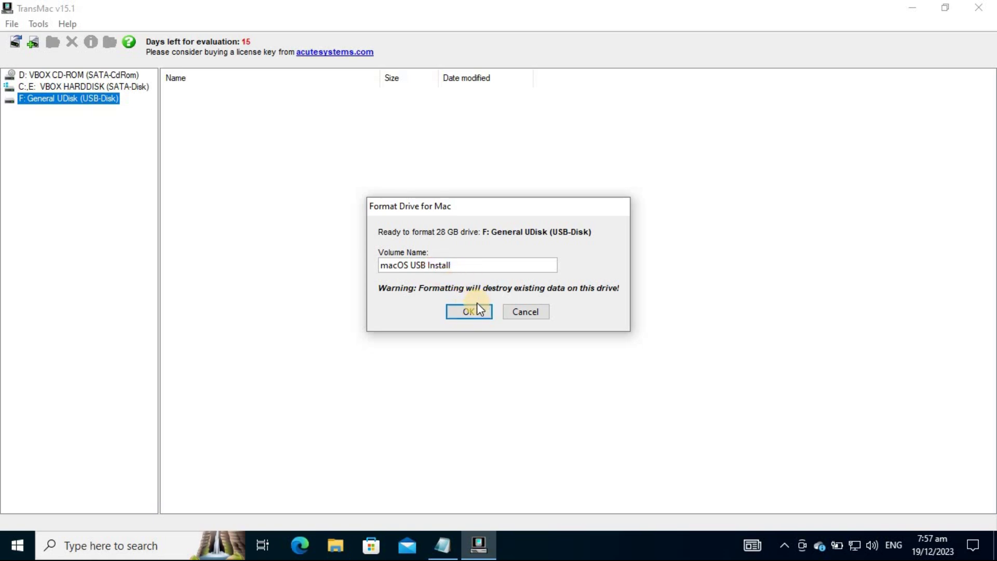
left_click(475, 307)
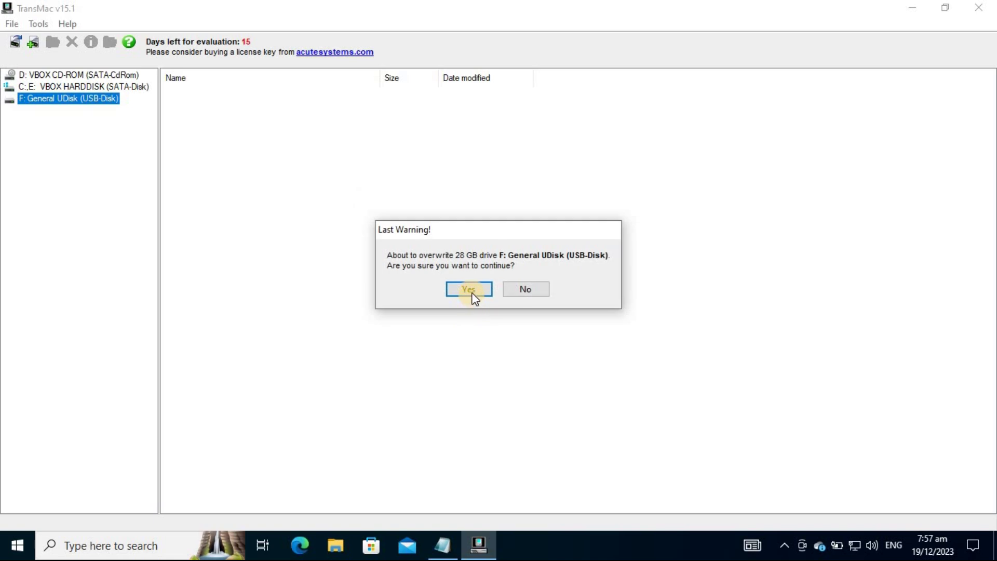
left_click(469, 290)
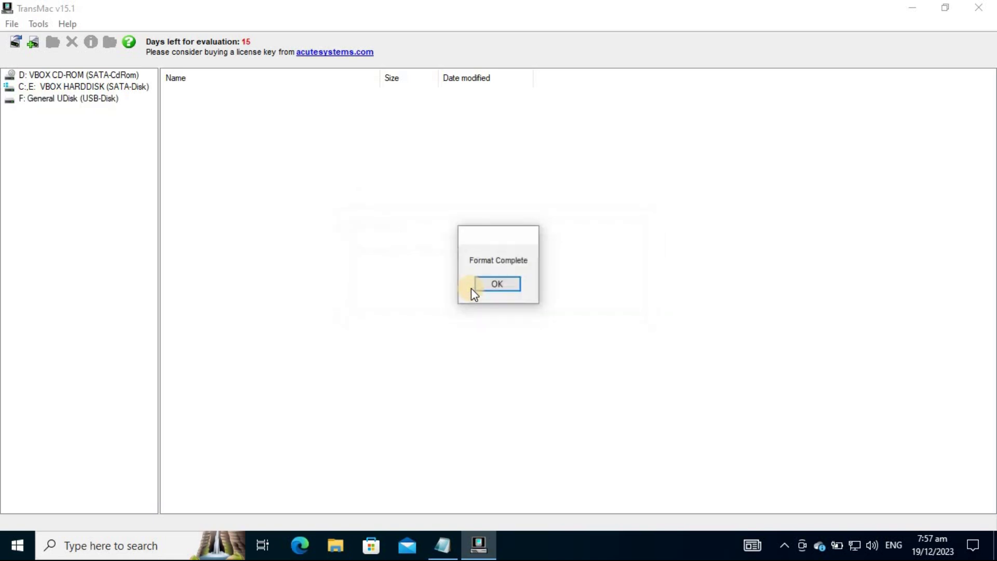
left_click(496, 283)
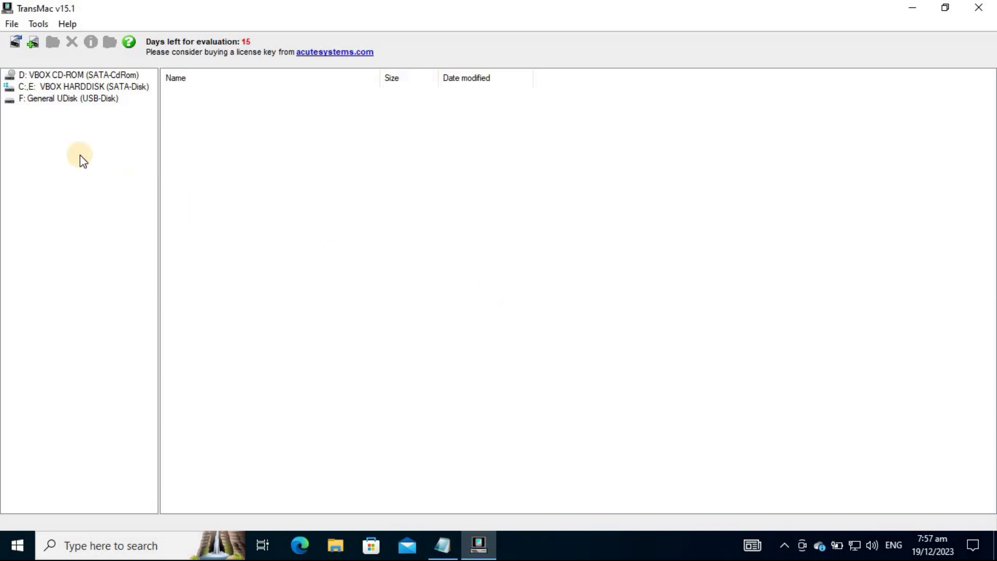
Start restoring the General UDisk USB drive (F:) with a disk image and accept overwriting its mounted PC volumes
left_click(55, 100)
right_click(57, 104)
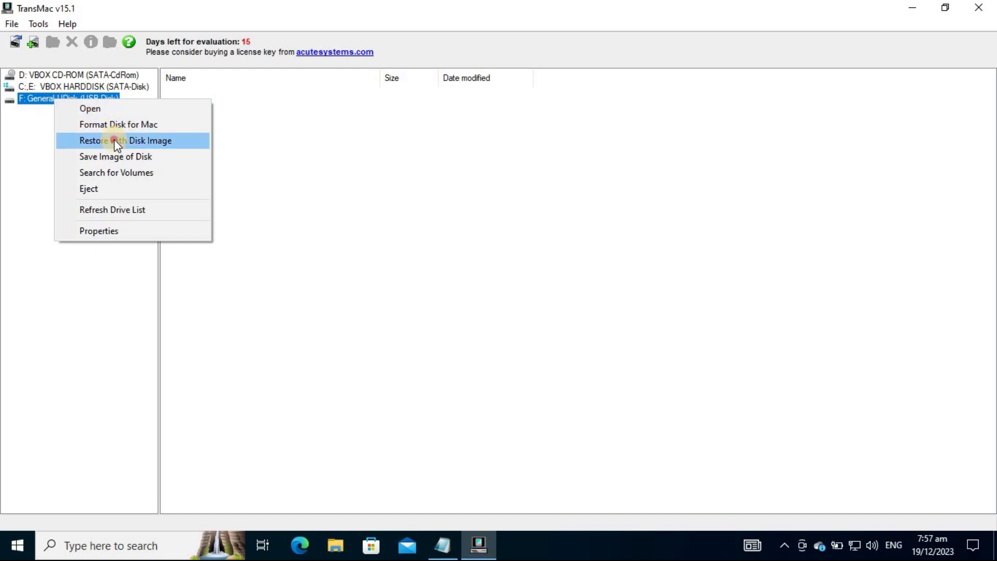
left_click(116, 140)
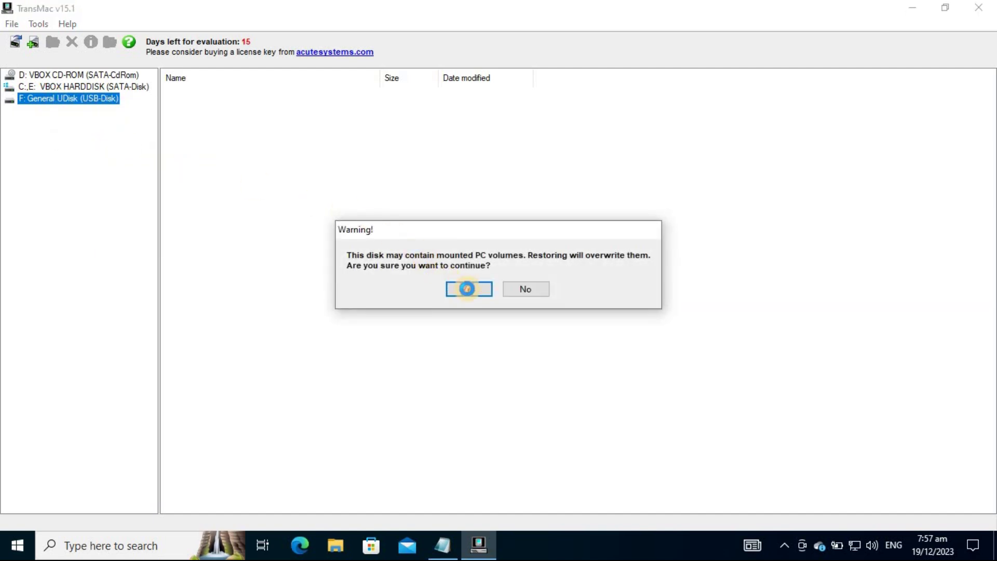
left_click(466, 289)
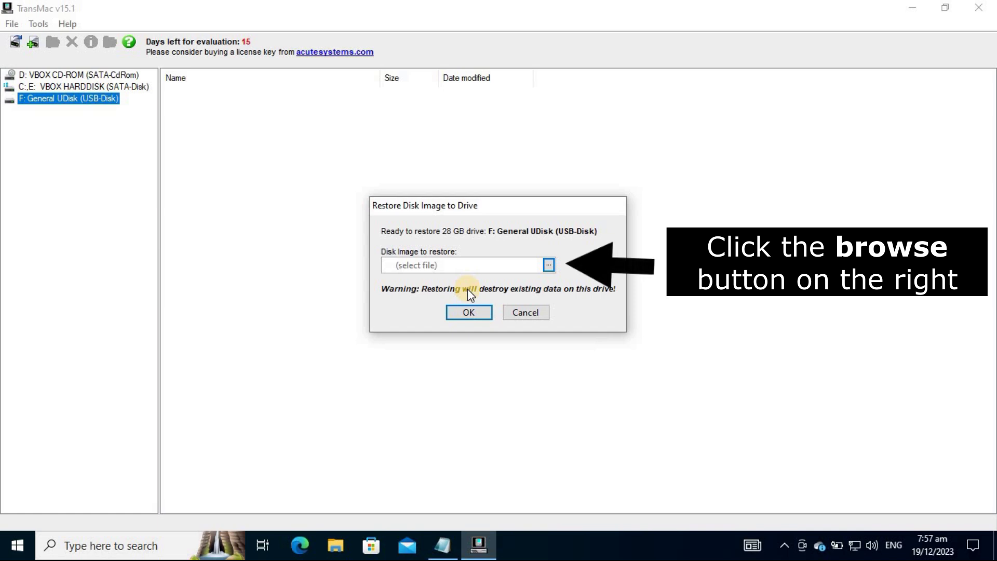
Choose "macOS Catalina 10.15.7 dmg" from Downloads as the disk image, restore it to the USB drive and dismiss the completion notice
left_click(548, 265)
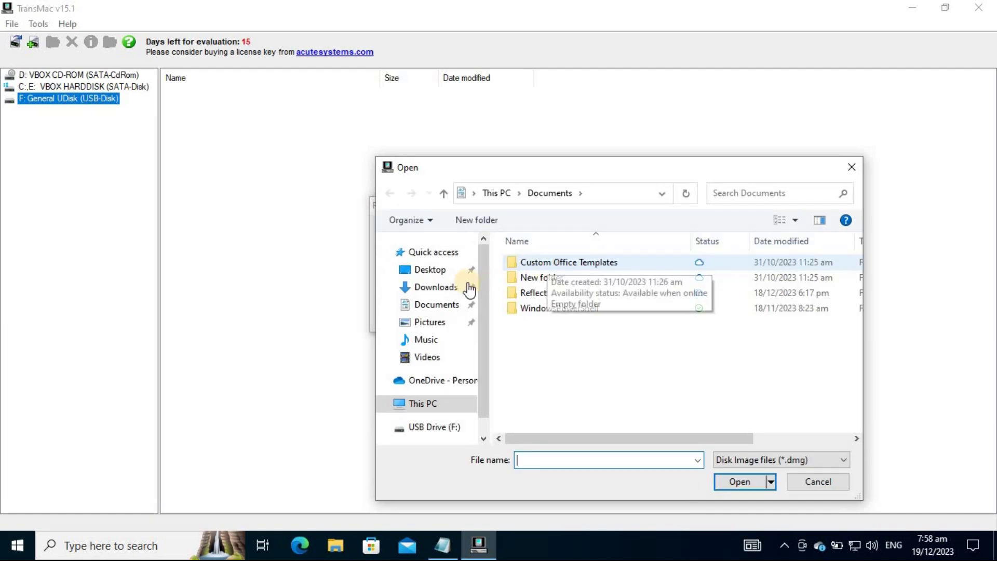
left_click(436, 287)
left_click(592, 325)
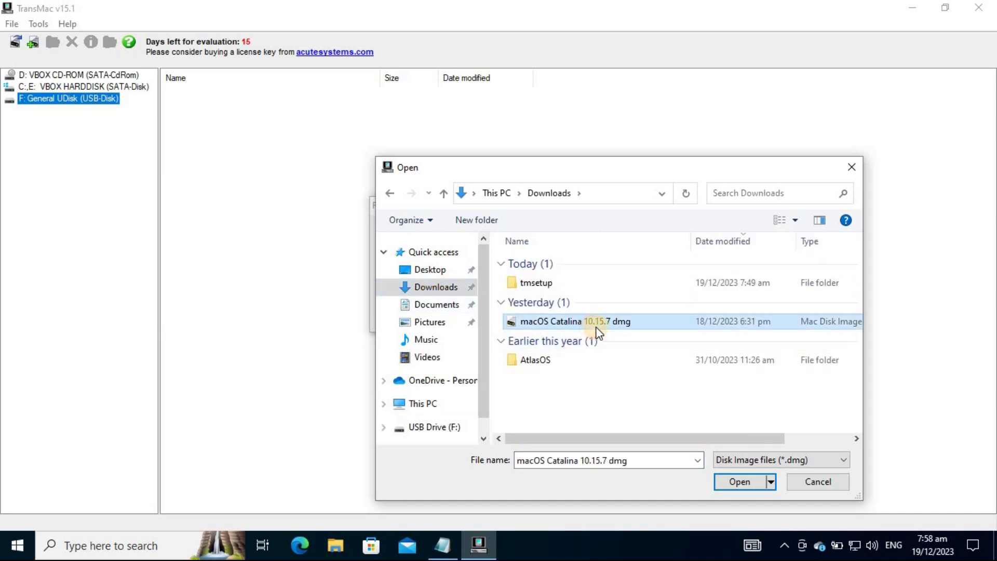
left_click(736, 482)
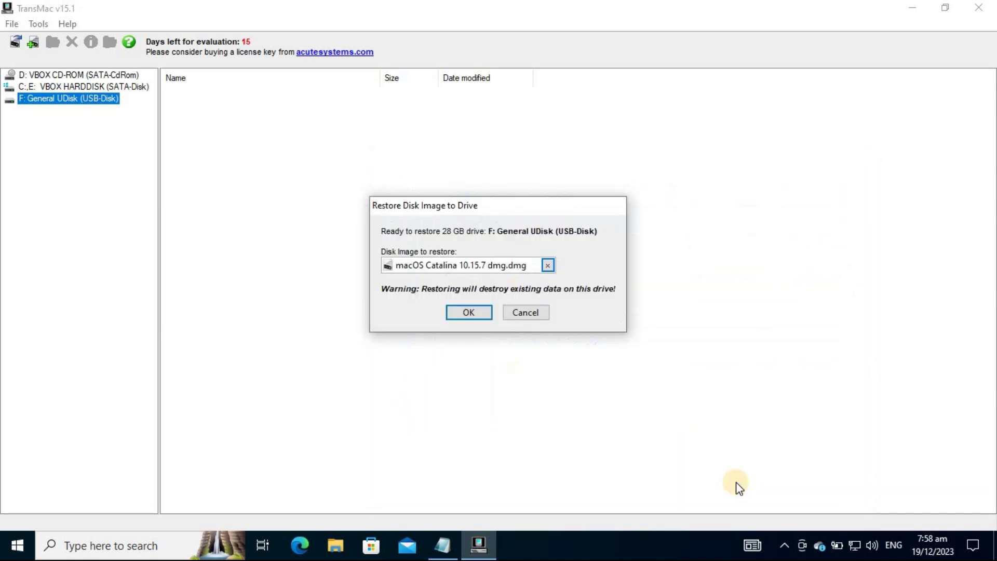
left_click(466, 310)
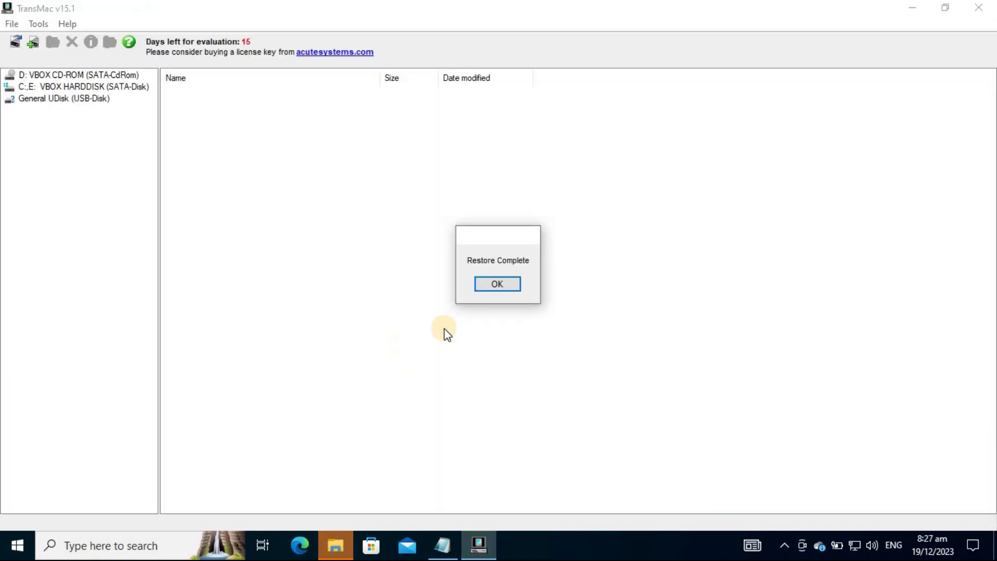
left_click(507, 285)
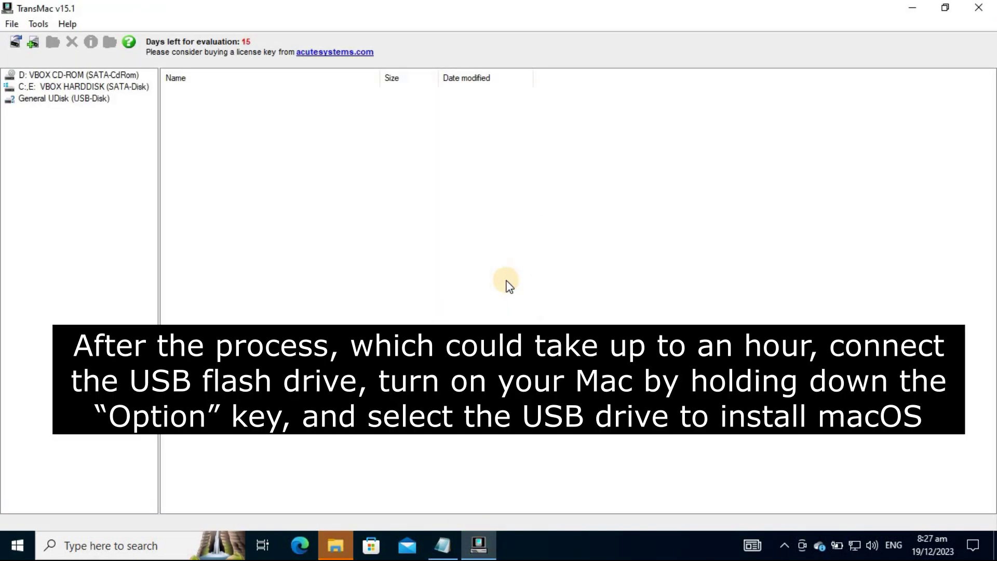